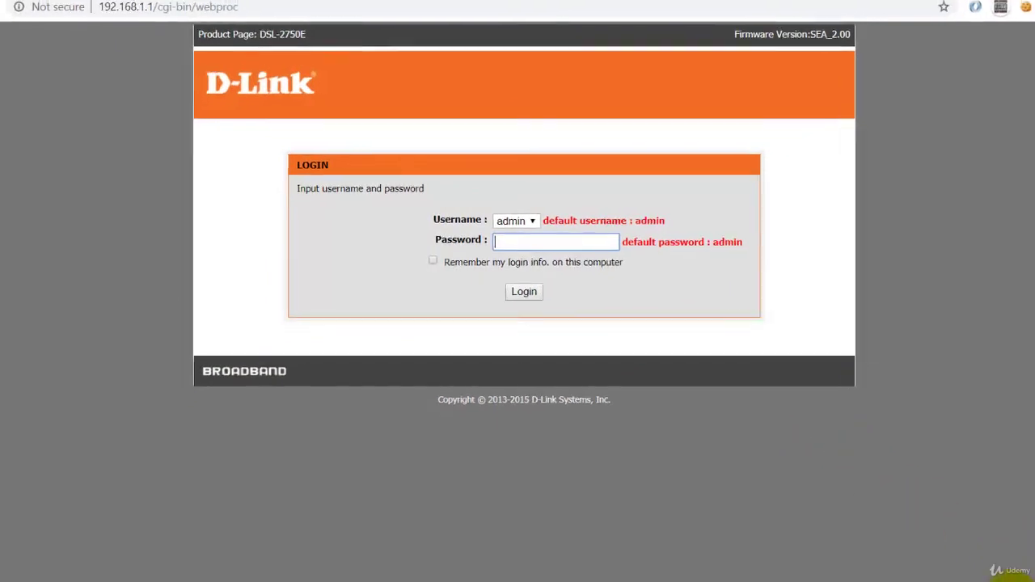
left_click(892, 568)
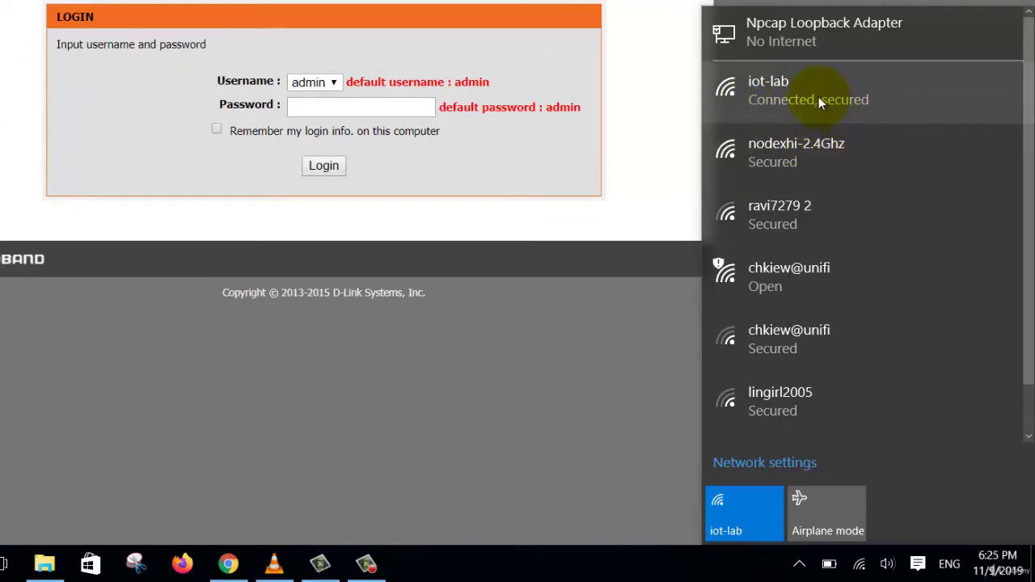
left_click(817, 96)
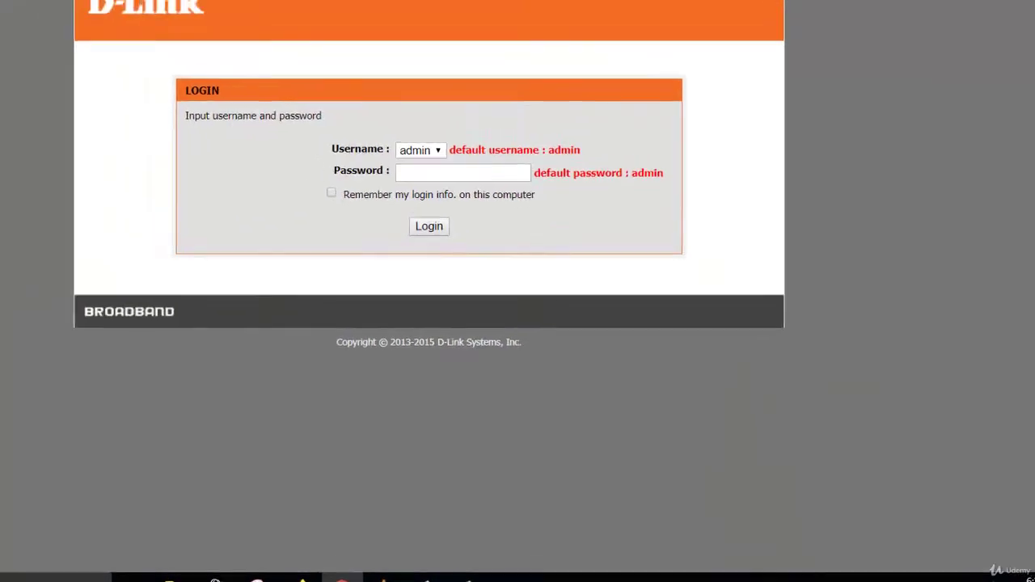
Load the router login page at 192.168.1.1 and enter the admin password.
left_click(364, 36)
key("BackSpace")
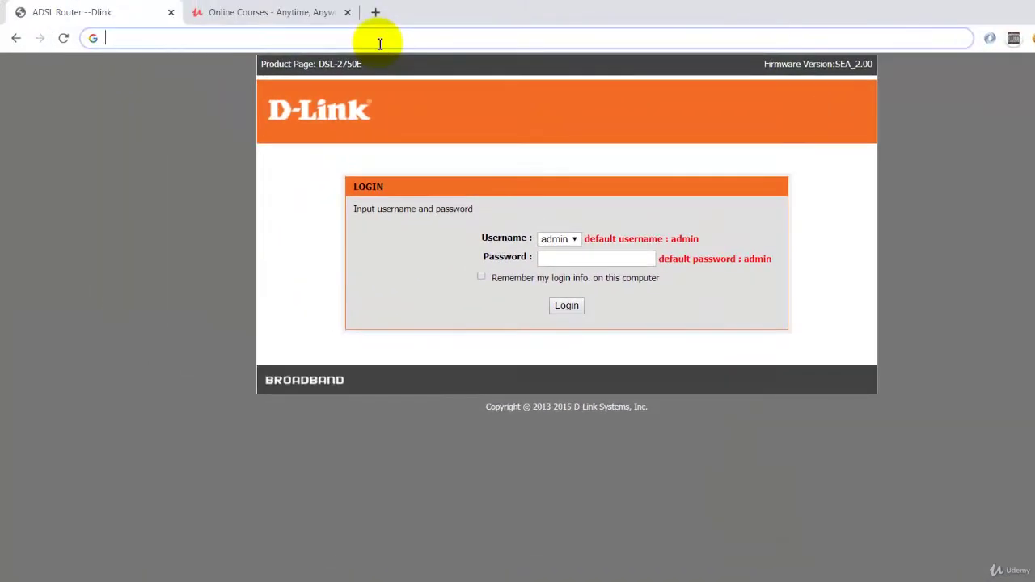
type("1")
type("92")
type(".168.1.1")
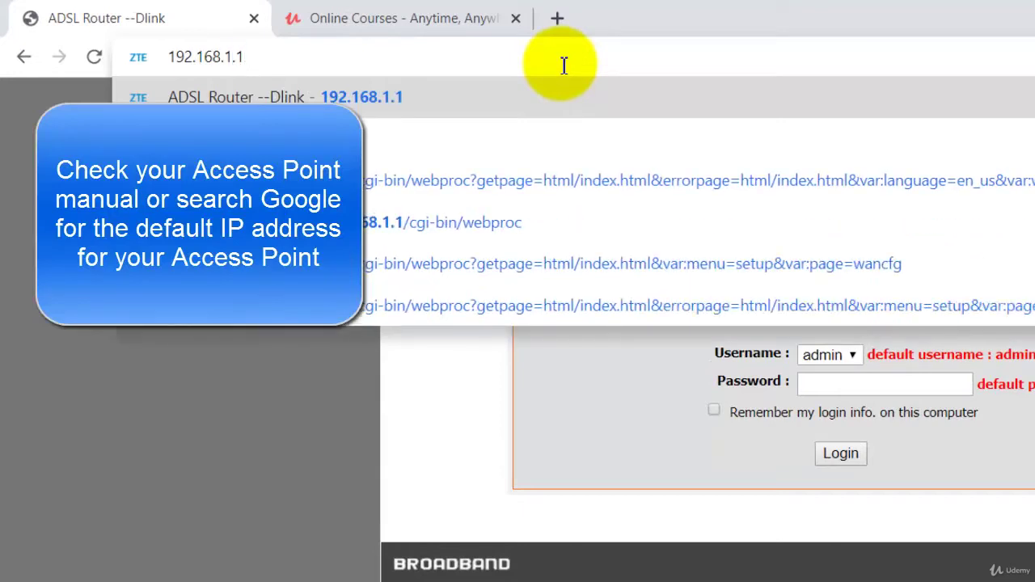
key("Return")
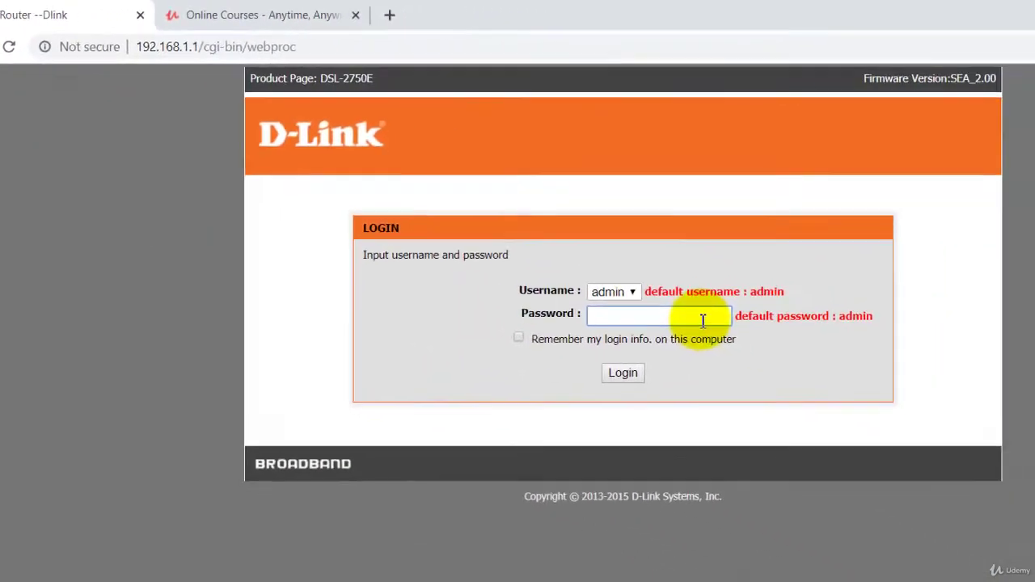
left_click(703, 320)
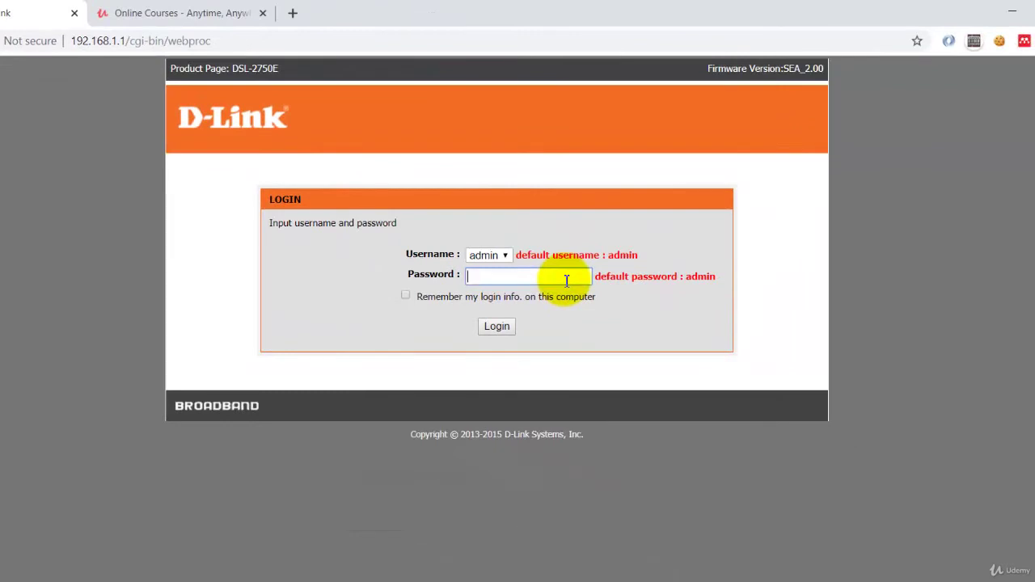
Log in, go to the WAN Internet Setup page, and choose Ethernet as WAN access type.
left_click(498, 329)
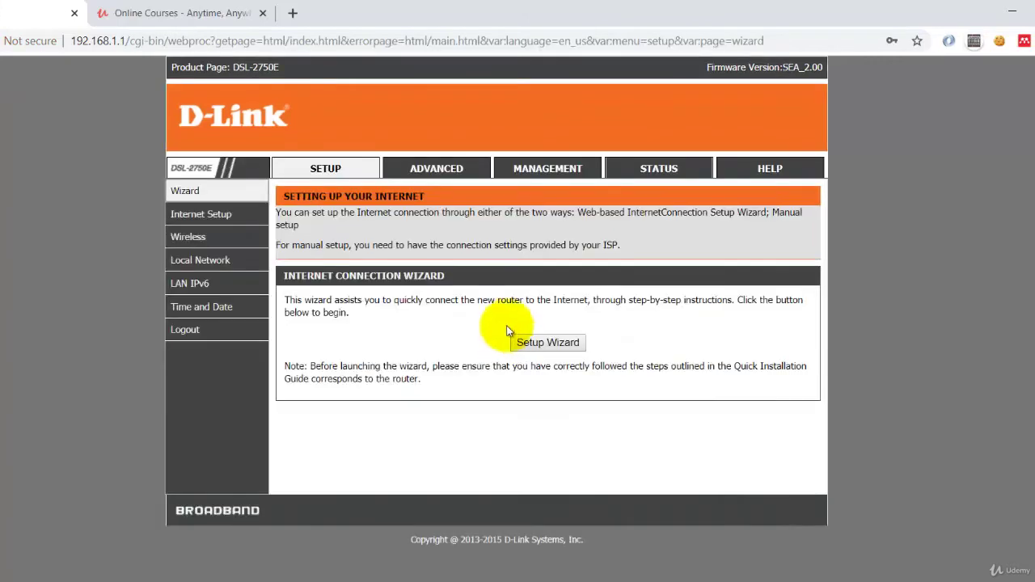
mouse_move(187, 237)
left_click(214, 217)
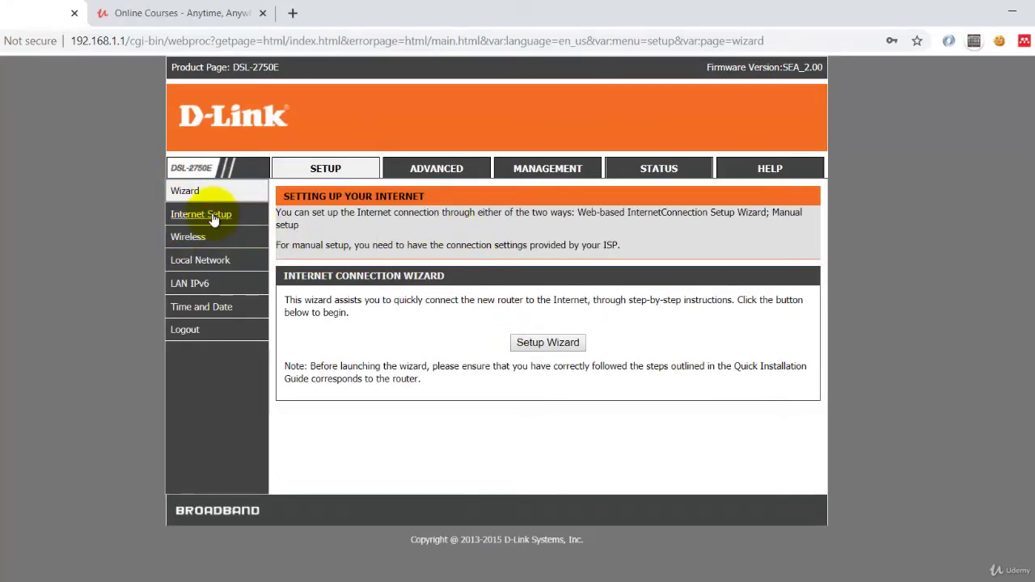
left_click(204, 220)
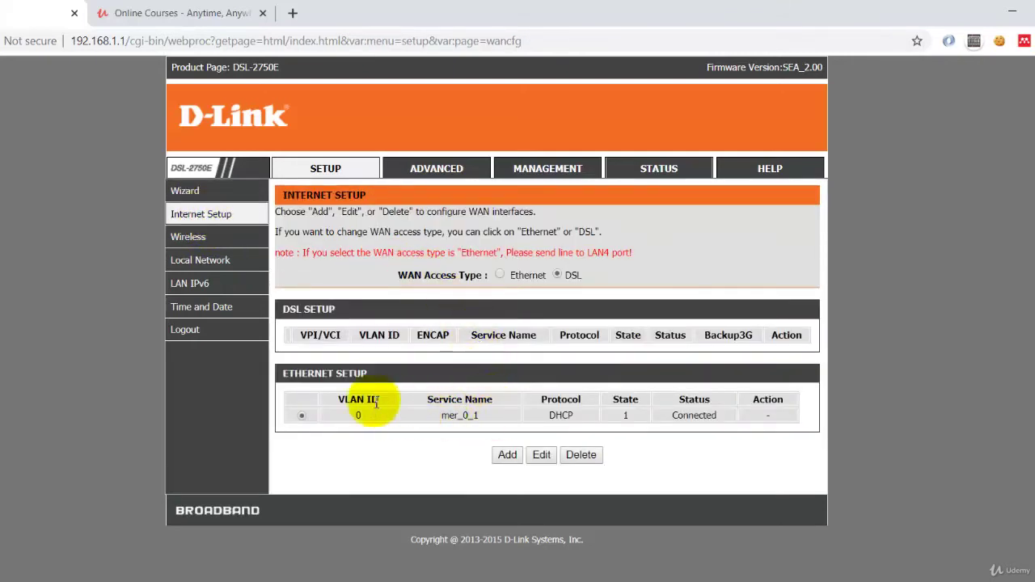
left_click(500, 275)
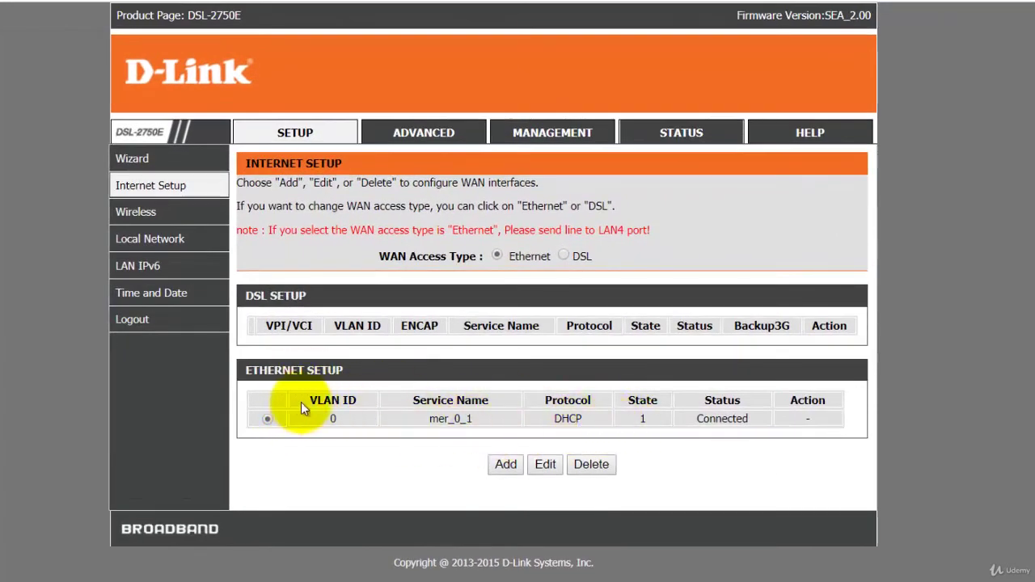
Add a new WAN connection with the Dynamic IP protocol and apply it.
left_click(499, 465)
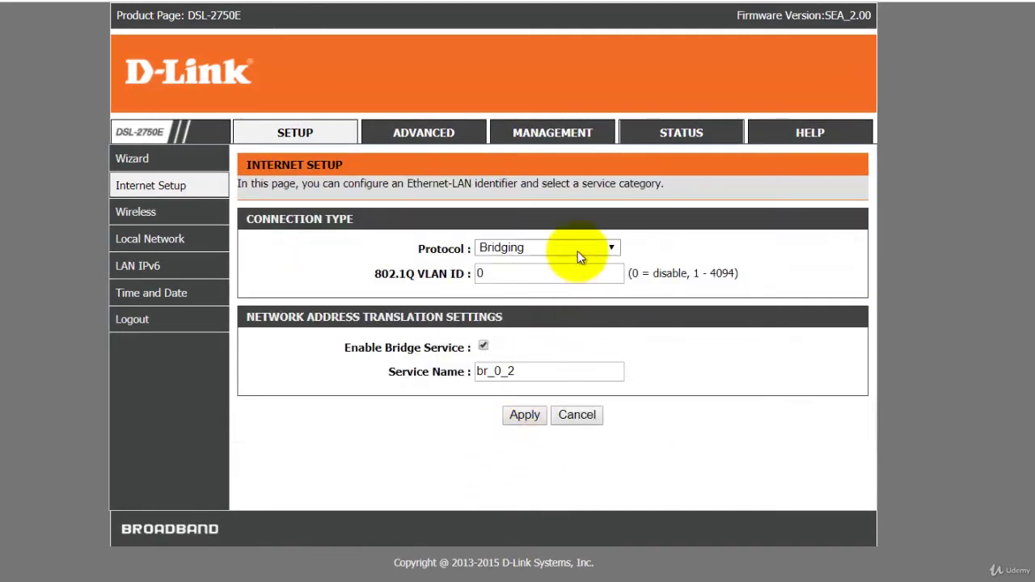
left_click(577, 249)
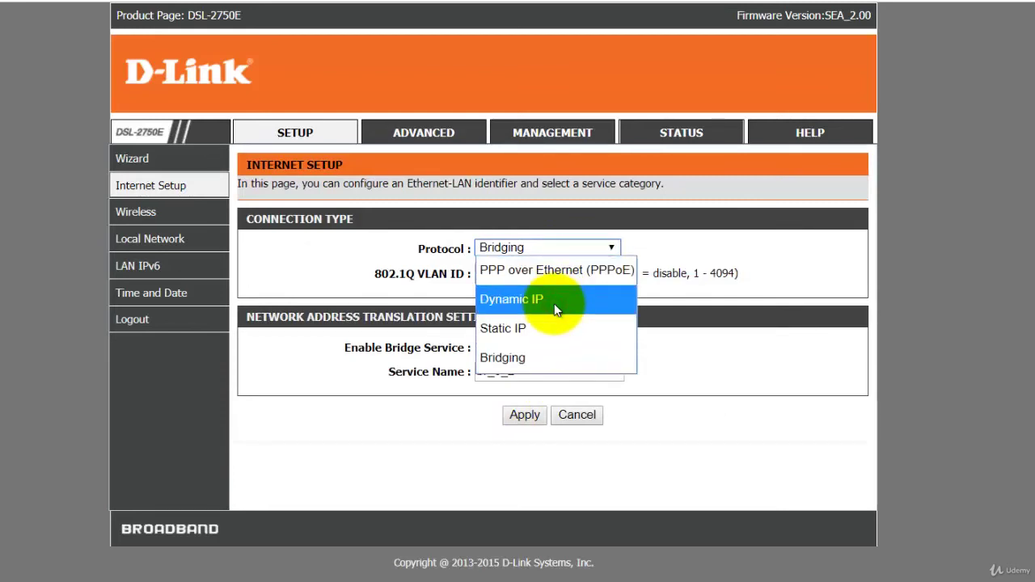
left_click(553, 304)
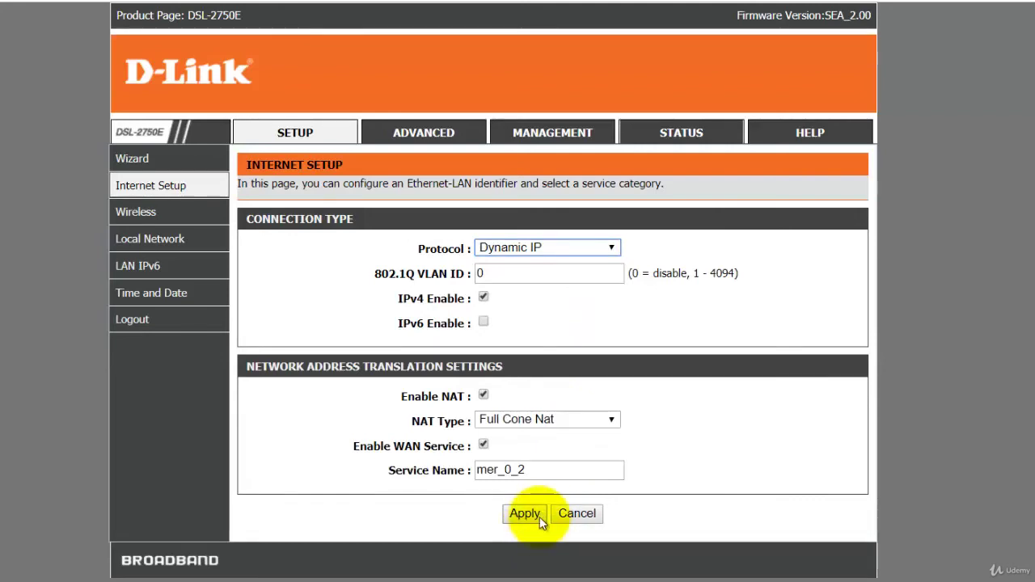
left_click(141, 191)
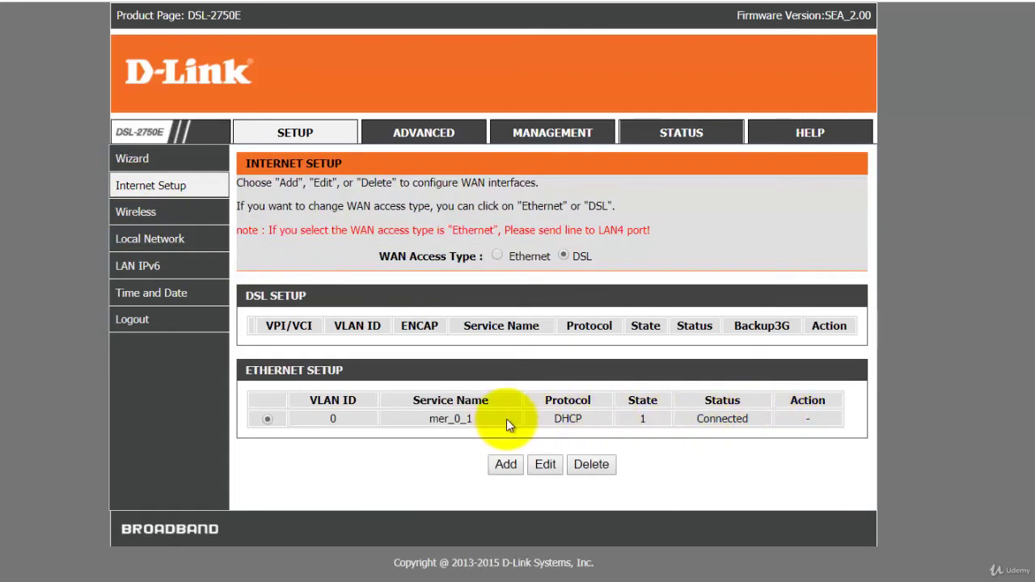
Select the Ethernet radio button for WAN access type on the Internet Setup page.
left_click(499, 256)
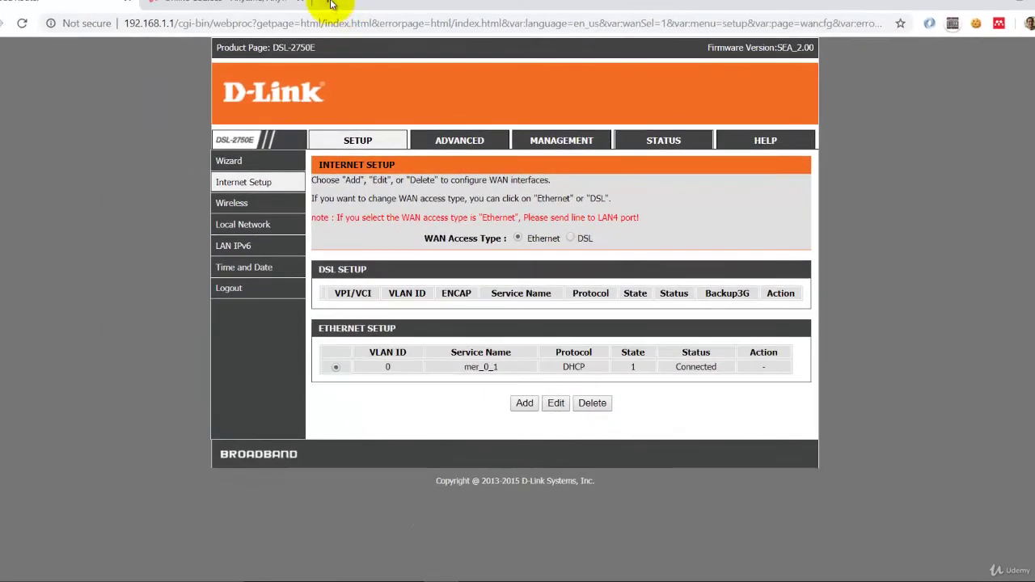
Load vulnweb.com in a new tab and confirm Wi-Fi shows iot-lab connected.
key("ctrl+t")
type("vul")
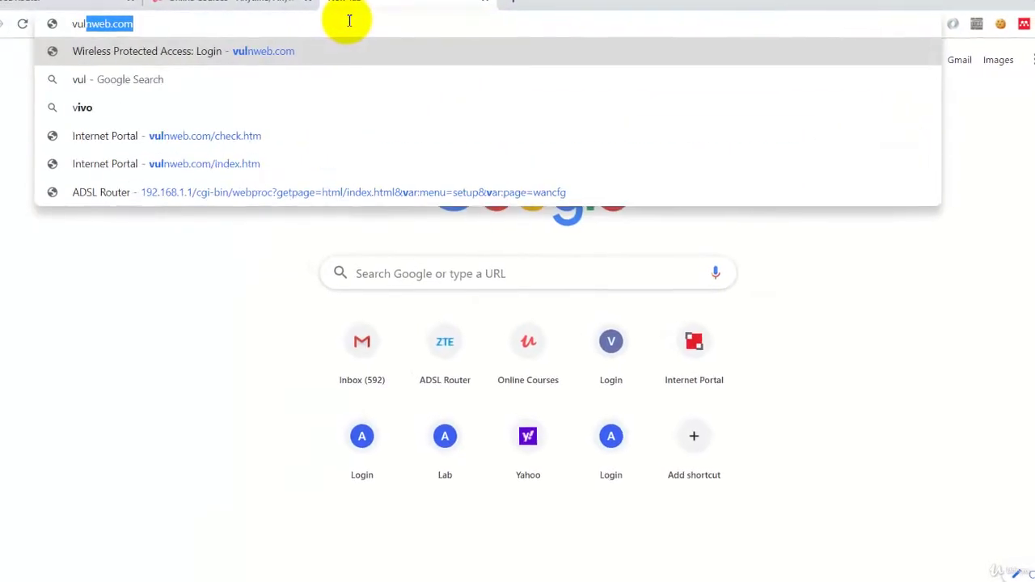
type("nweb.com")
key("Return")
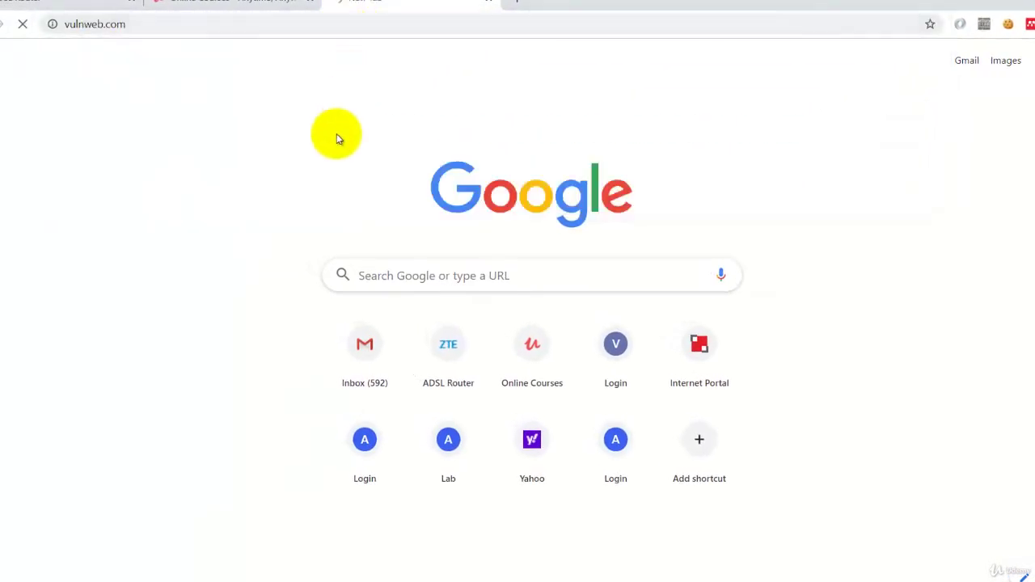
left_click(223, 24)
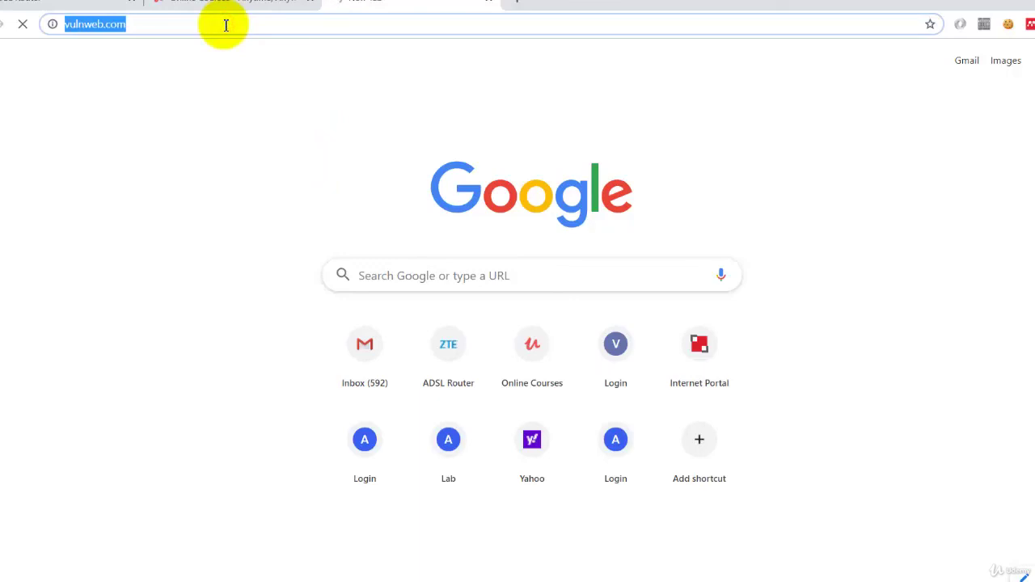
key("Return")
left_click(962, 579)
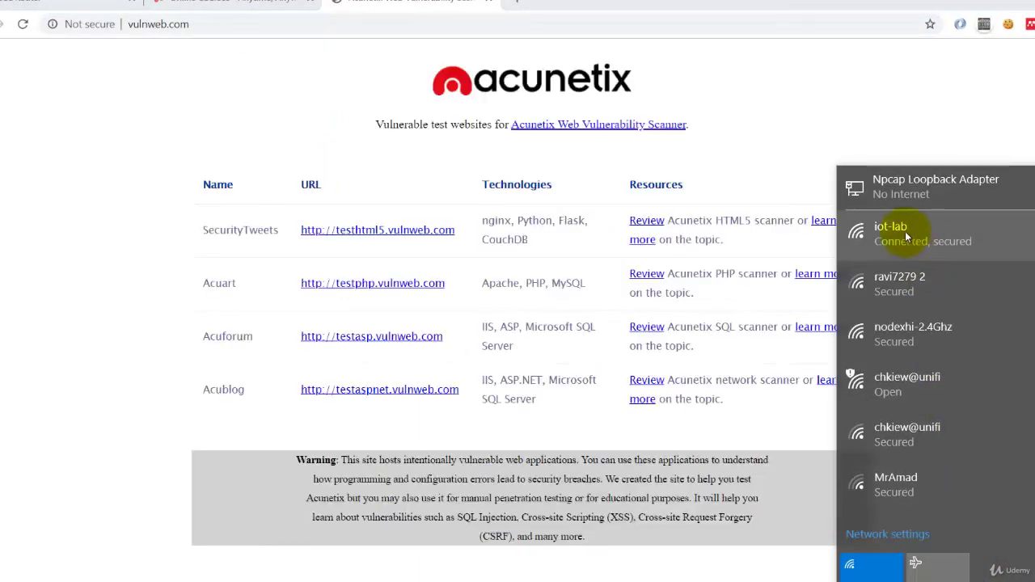
left_click(408, 5)
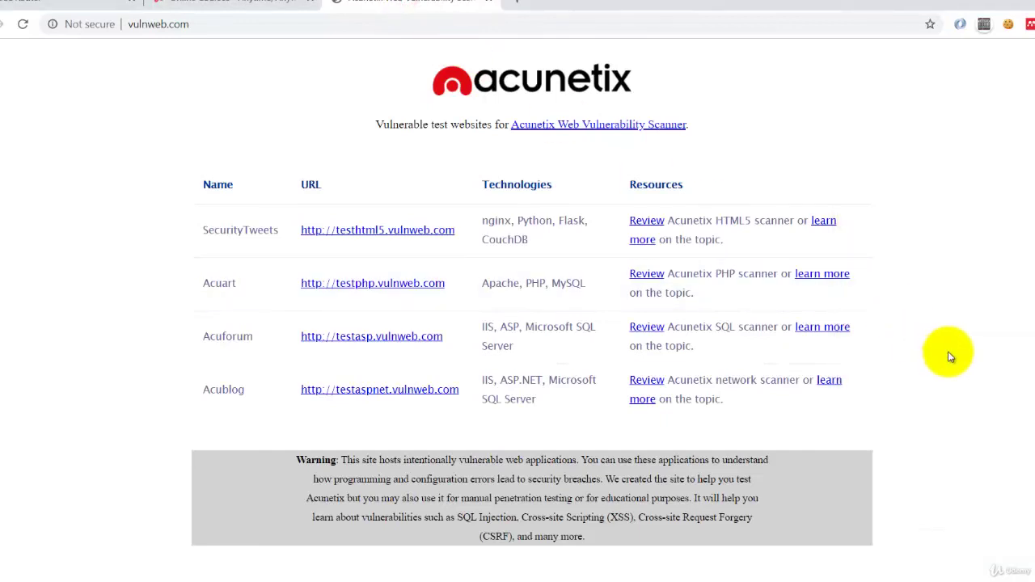